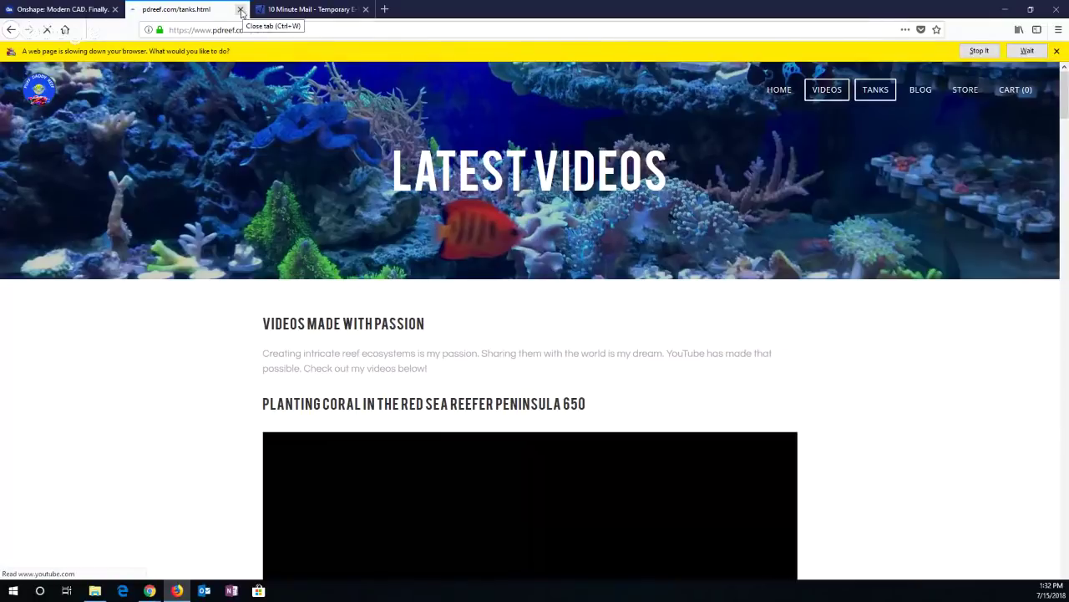
Close the pdreef.com page and open the account sign-up form on the Onshape site.
click(241, 10)
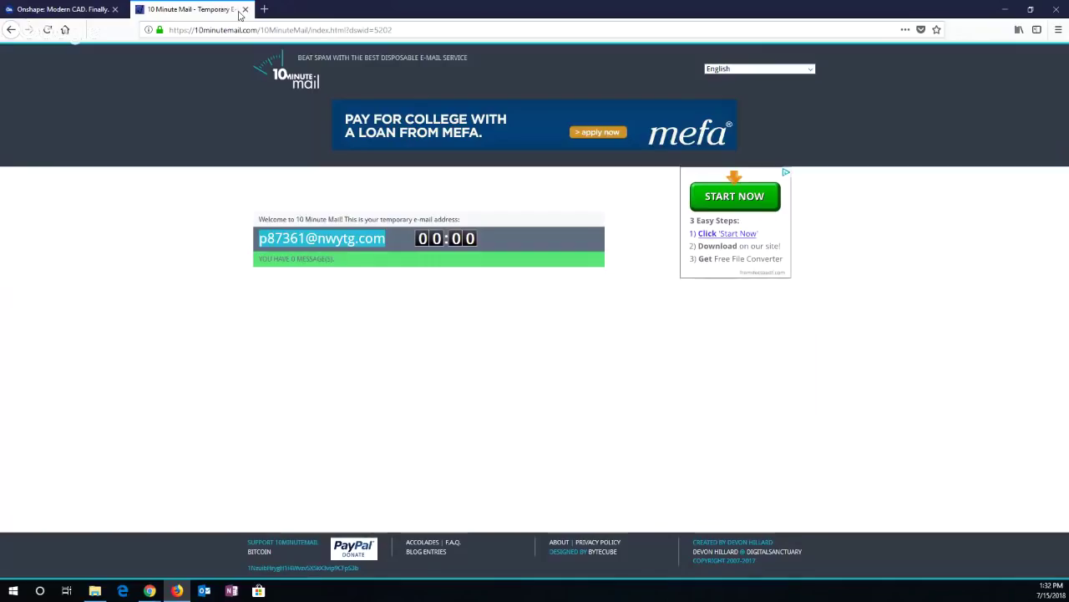
click(81, 10)
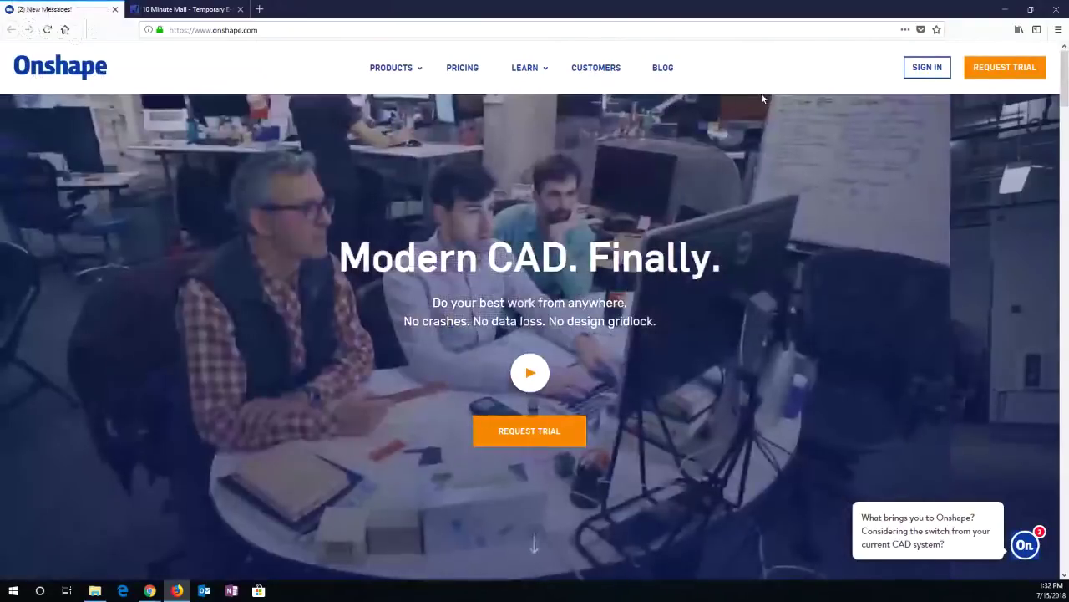
click(926, 68)
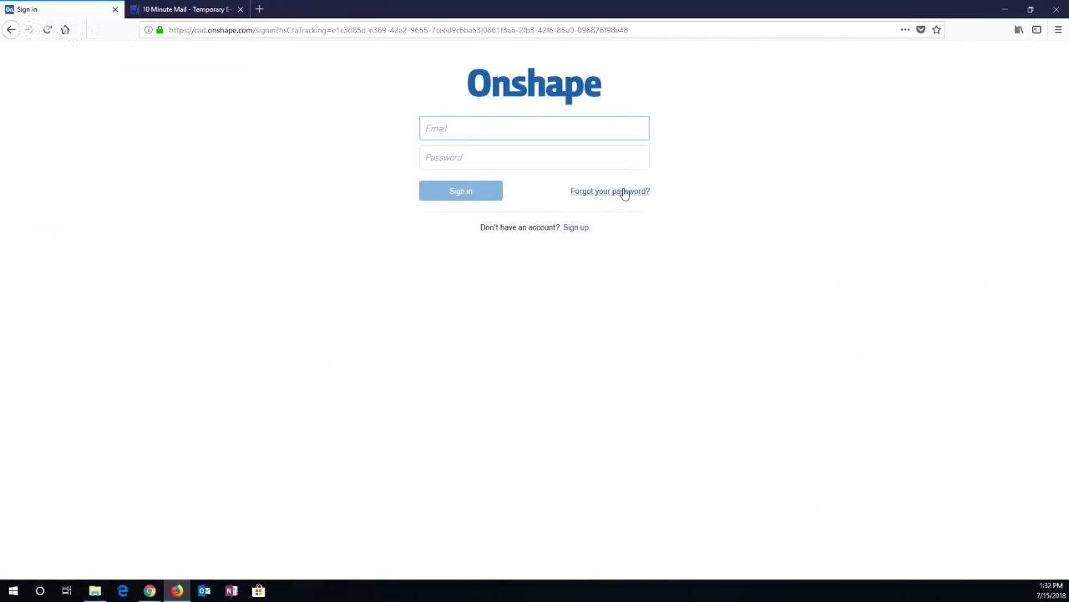
click(578, 230)
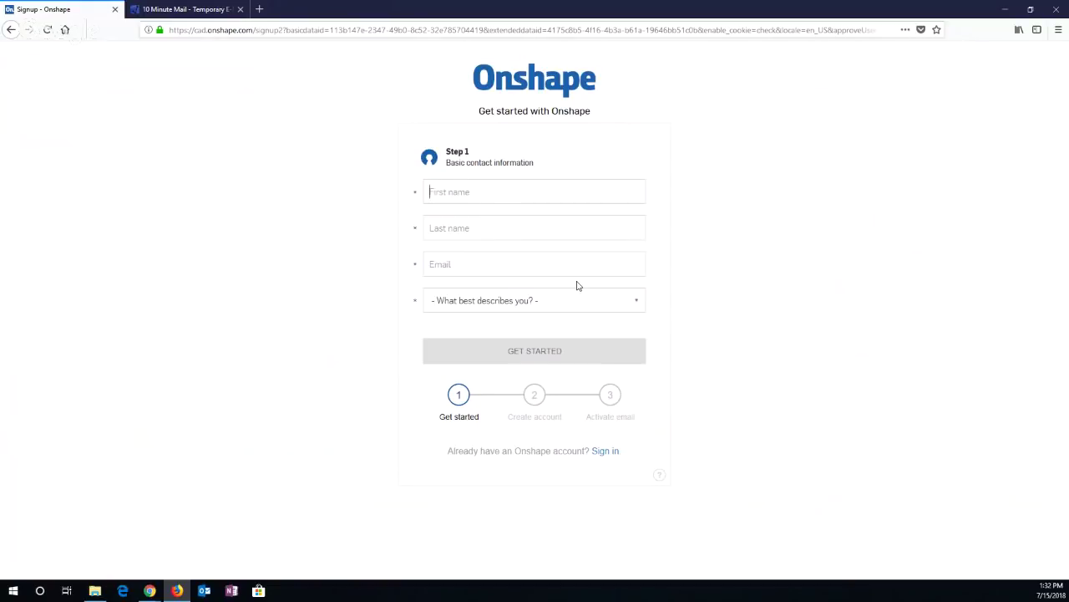
Fill in the first name, last name and e-mail, using a freshly generated temporary address from 10 Minute Mail.
text(A)
text(Hacker)
click(184, 10)
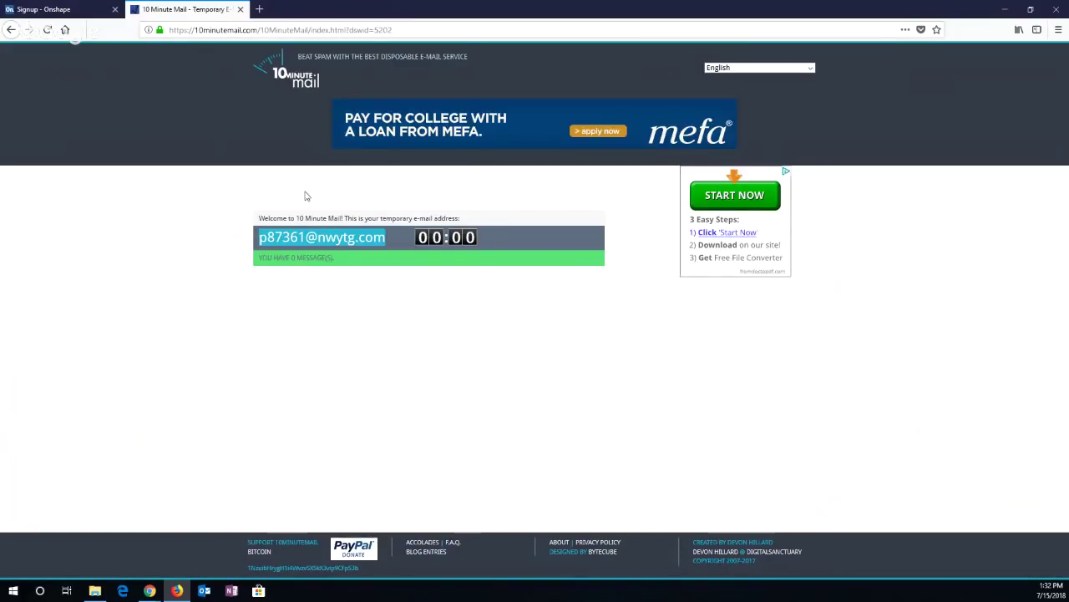
click(47, 29)
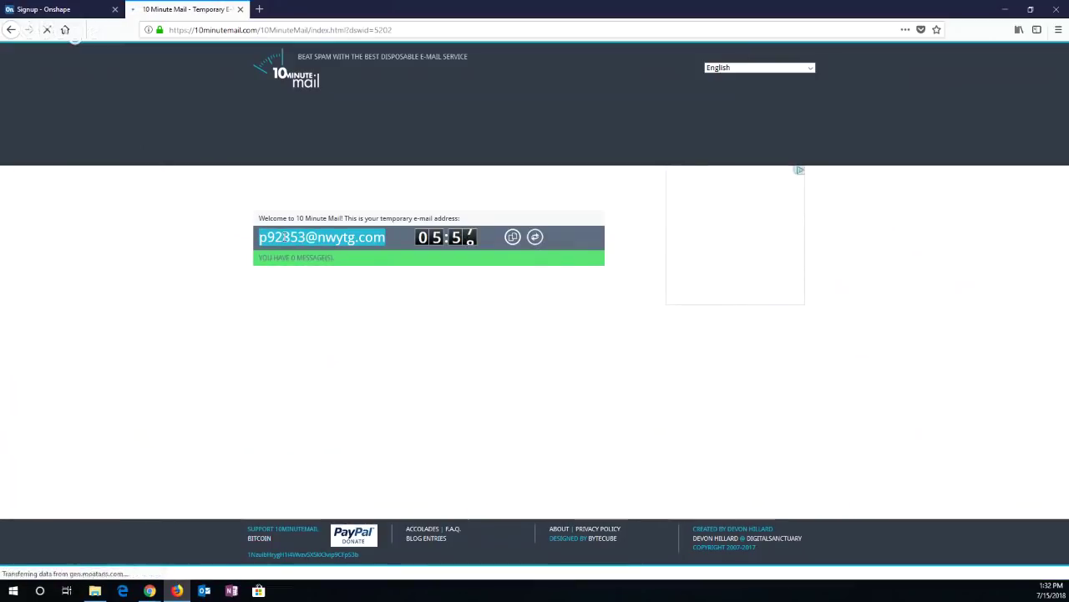
click(70, 8)
key(ctrl+v)
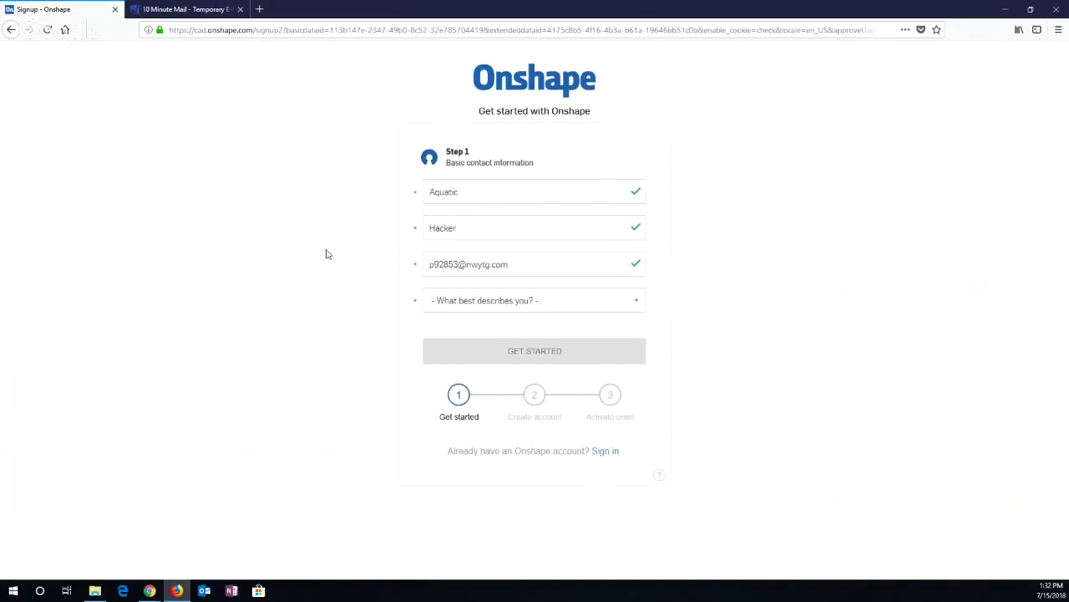
Choose Hobbyist / Maker as the user description and submit the basic contact information.
click(449, 301)
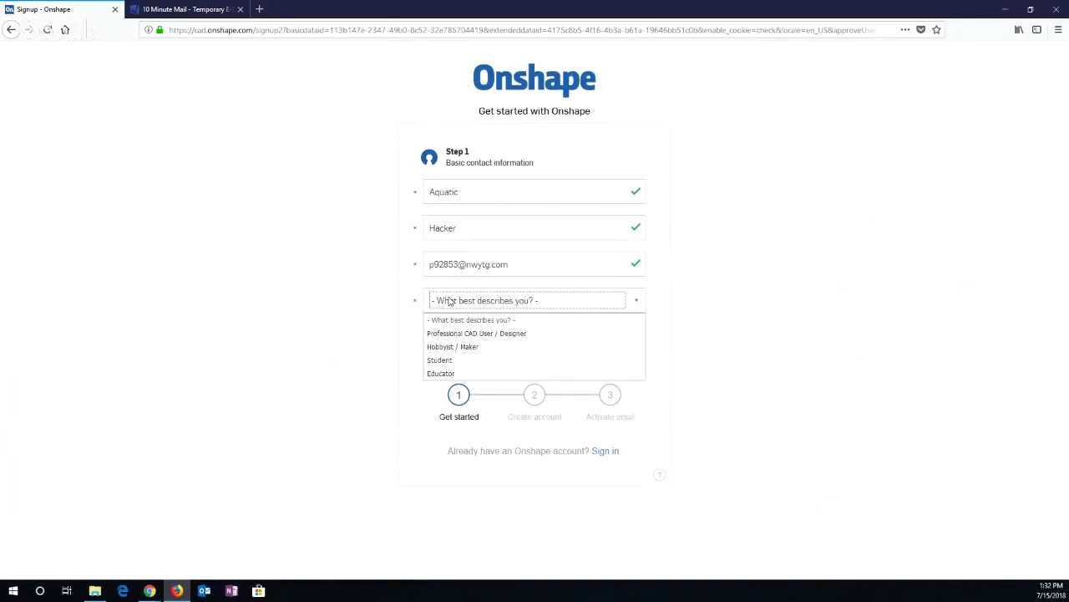
click(444, 344)
click(465, 351)
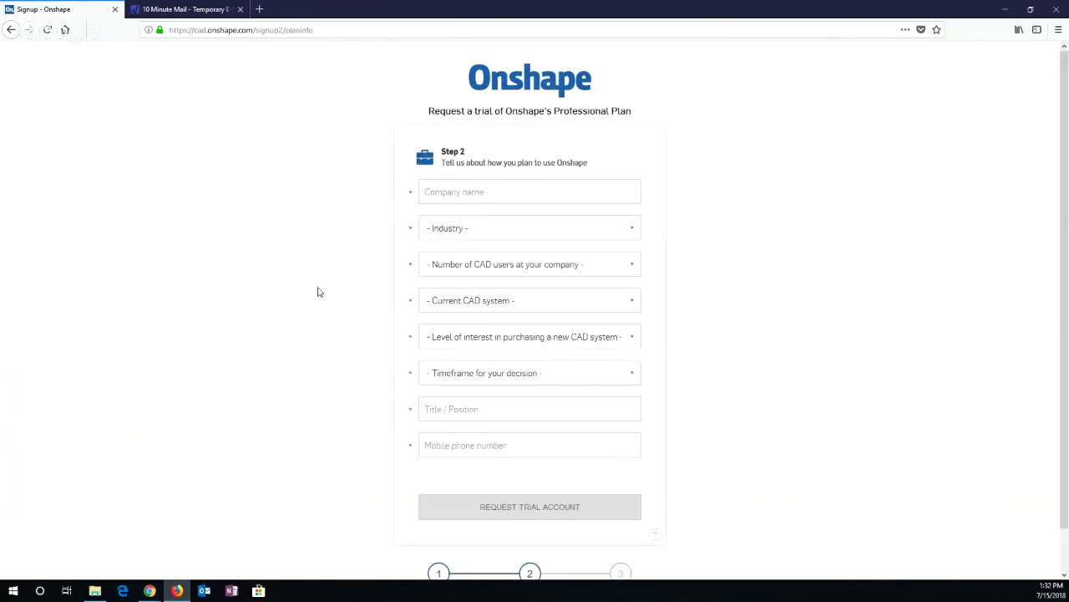
Enter PDR as the company name, Aerospace as the industry and 1 as the number of CAD users.
click(439, 197)
text(PDR)
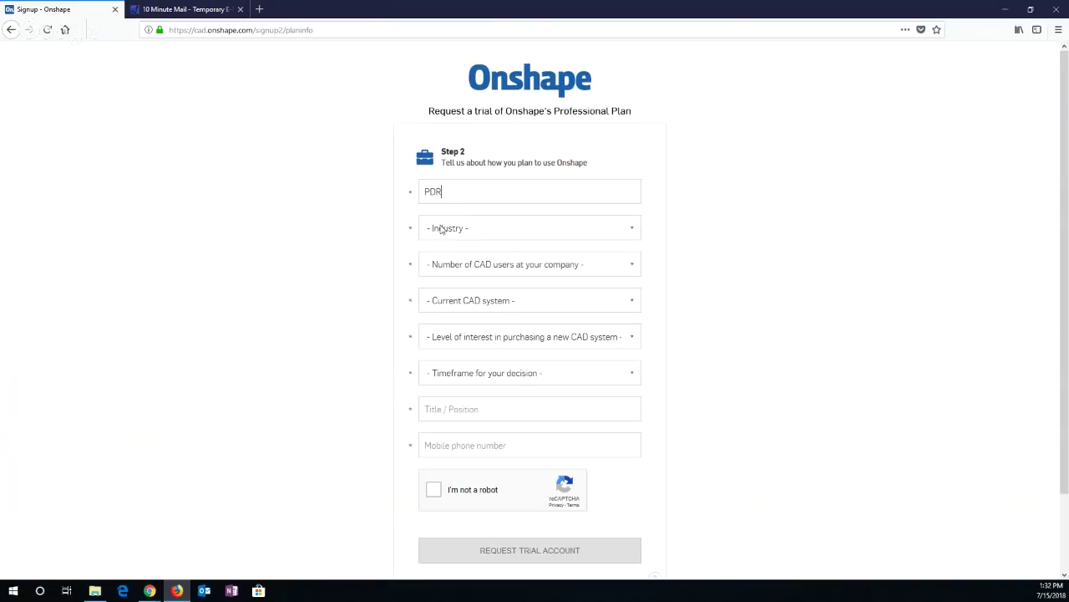
click(442, 229)
click(446, 260)
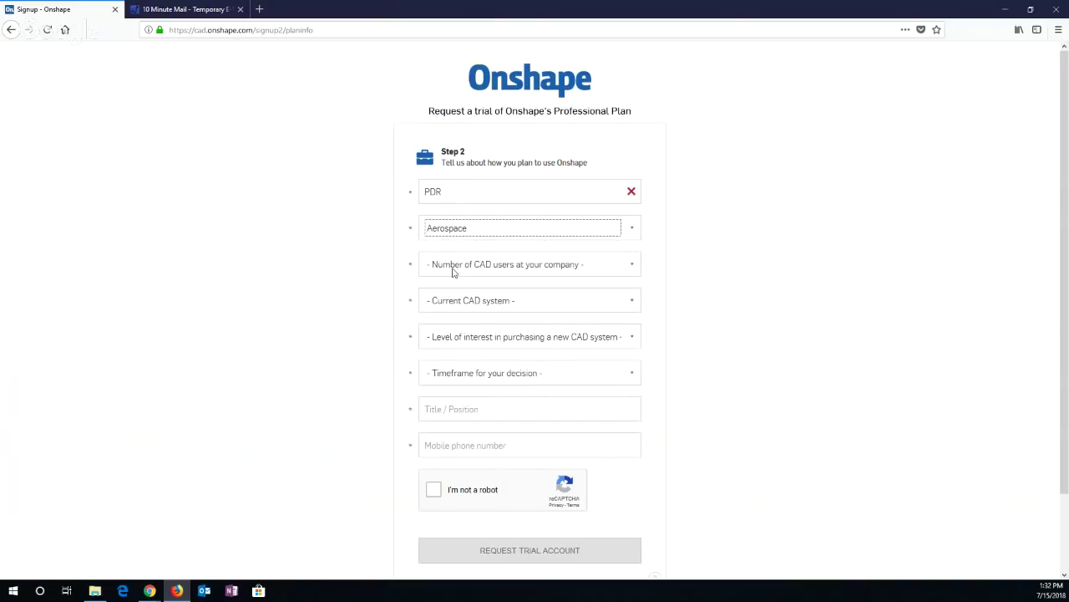
click(455, 267)
click(451, 298)
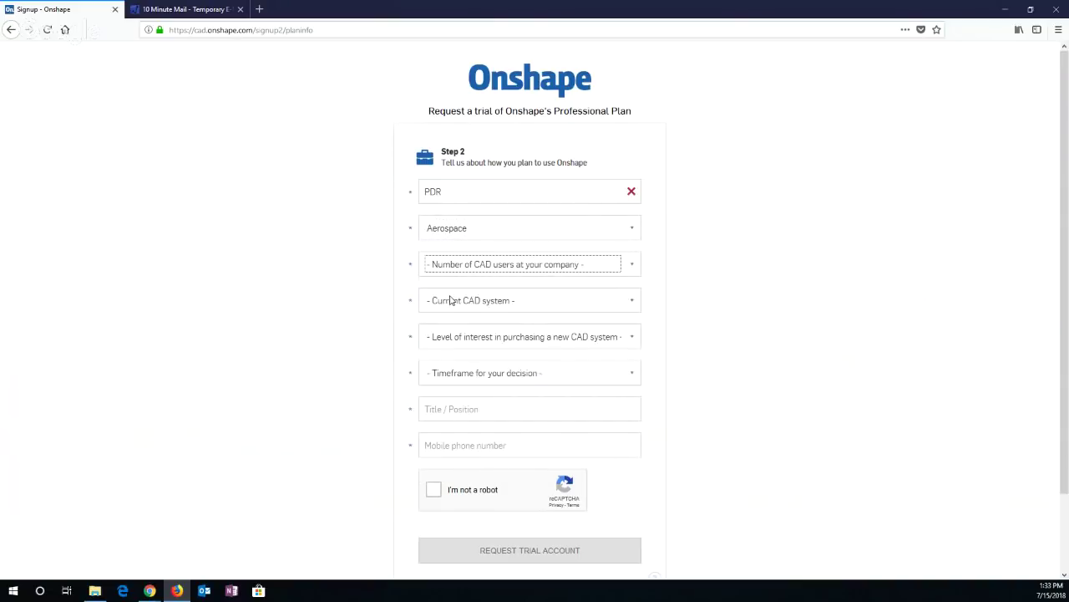
Set the current CAD system to Onshape, interest level to Browsing / General interest and decision timeframe to Longer than 6 months.
click(452, 304)
click(442, 334)
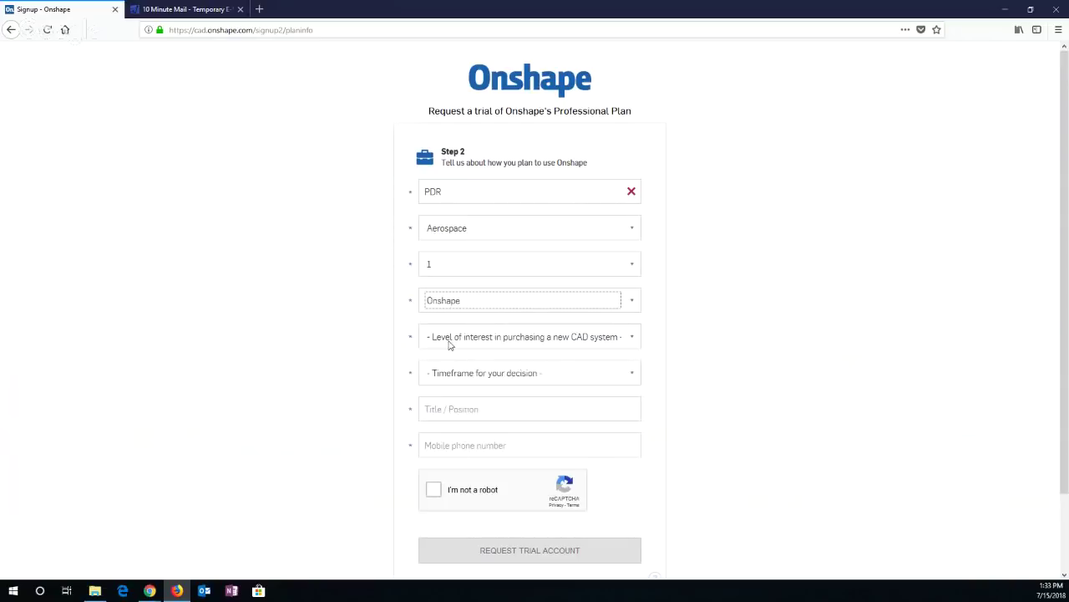
click(448, 338)
click(447, 382)
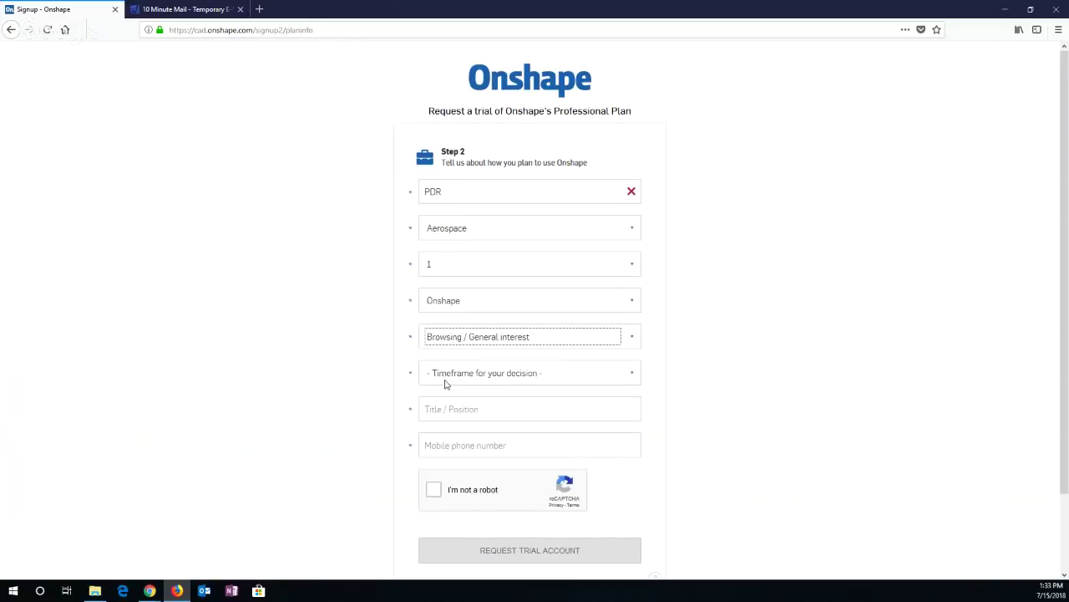
click(447, 378)
click(443, 418)
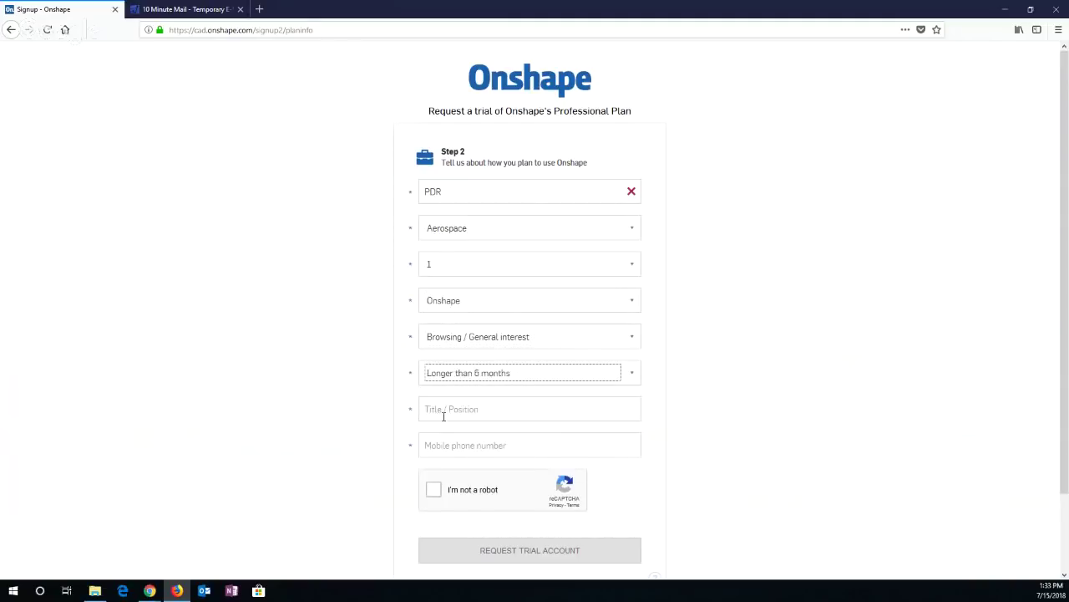
Enter CEO as the title and fill in the mobile phone number.
click(450, 408)
text(CEO)
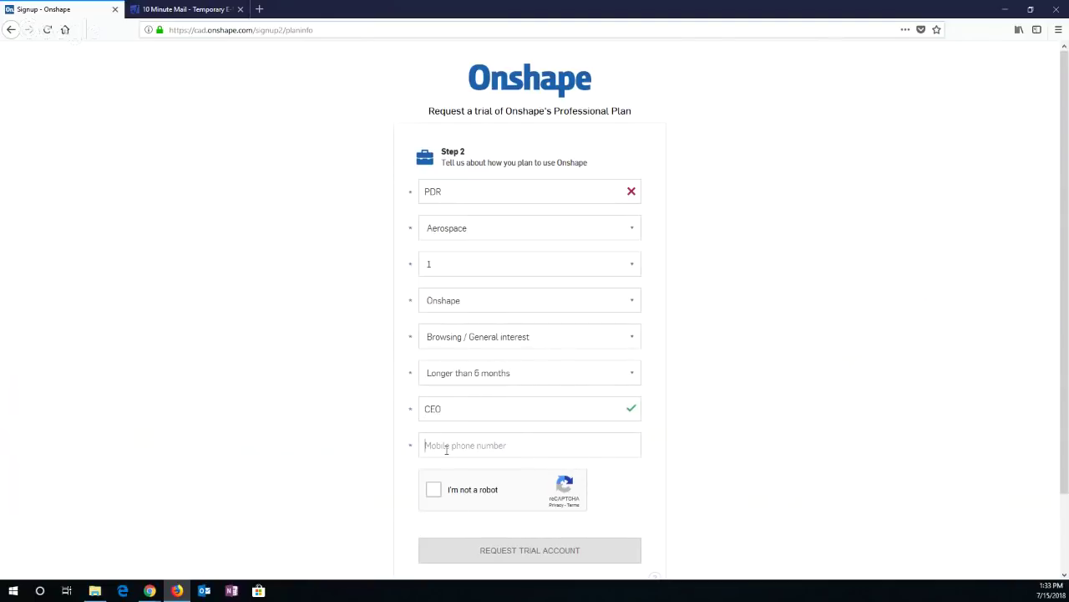
text(11111)
Start the reCAPTCHA check and submit the five images that show a store front.
click(434, 488)
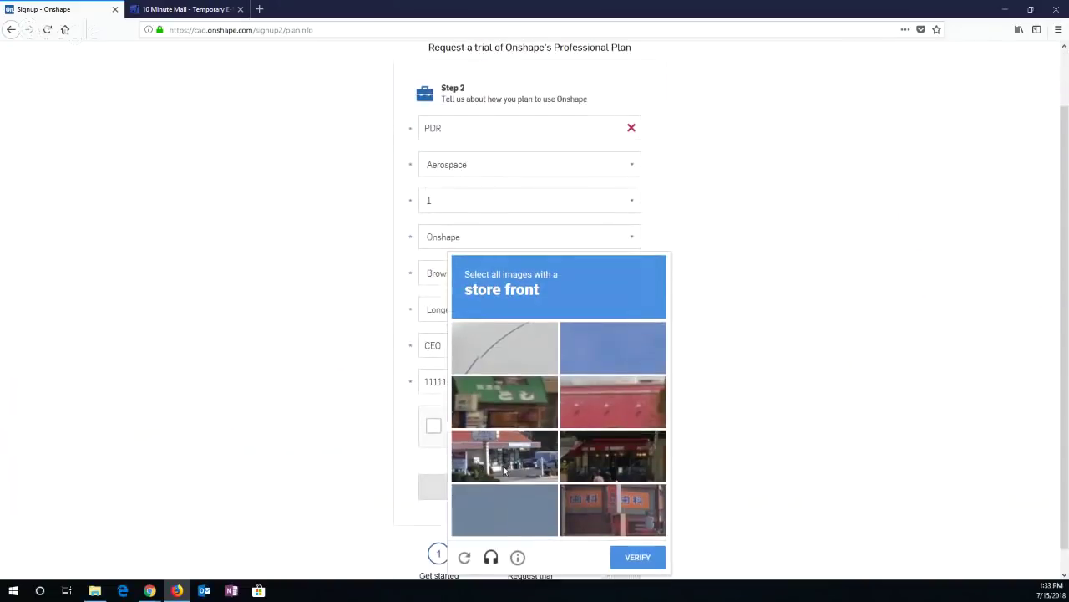
click(505, 464)
click(600, 509)
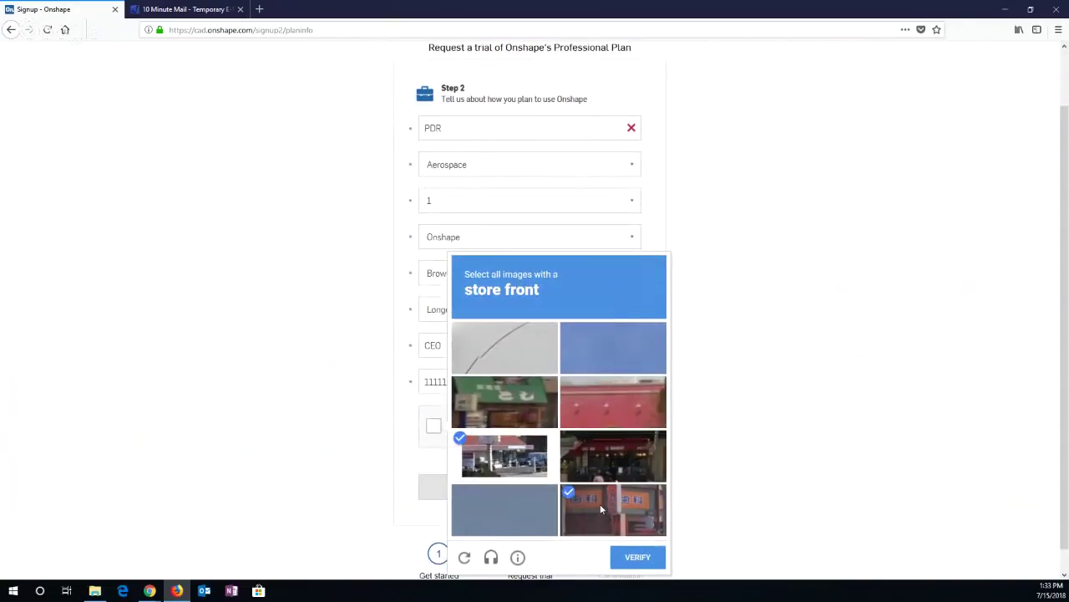
click(601, 465)
click(541, 419)
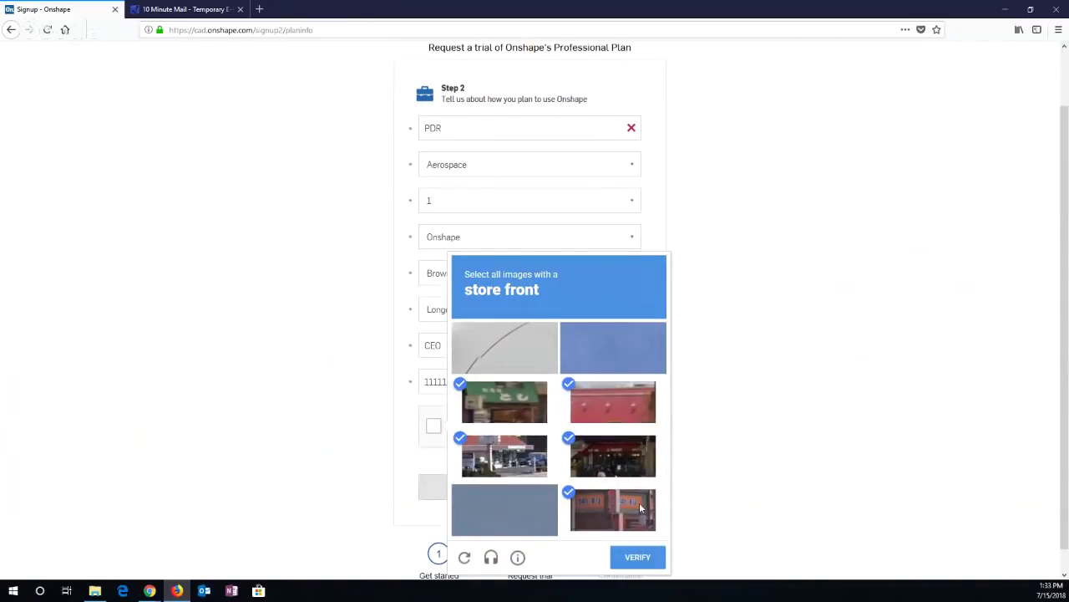
click(636, 555)
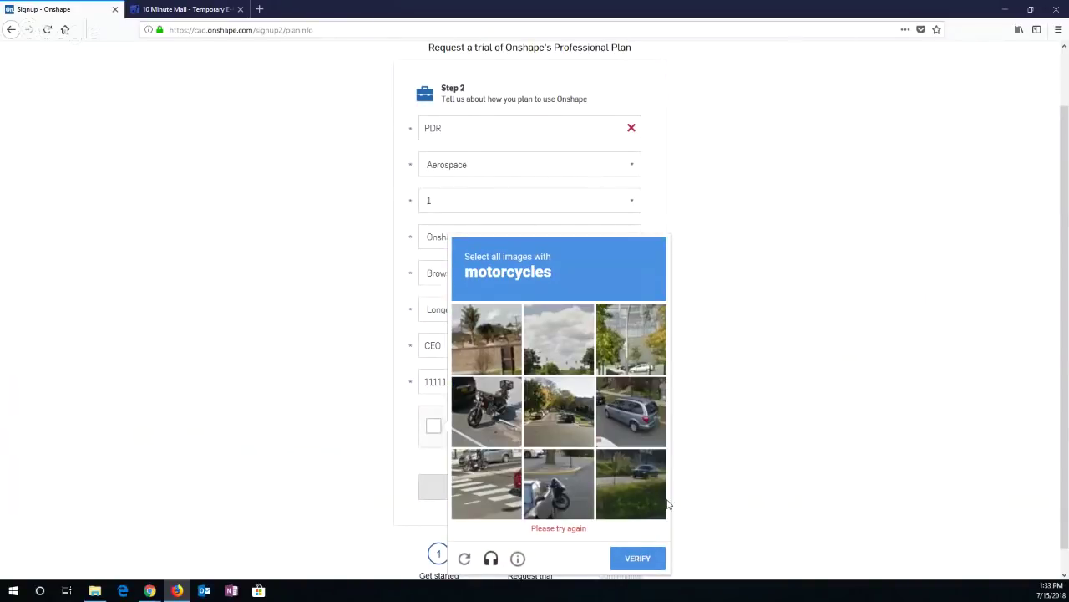
Submit the three motorcycle images to complete the reCAPTCHA check.
click(560, 489)
click(476, 483)
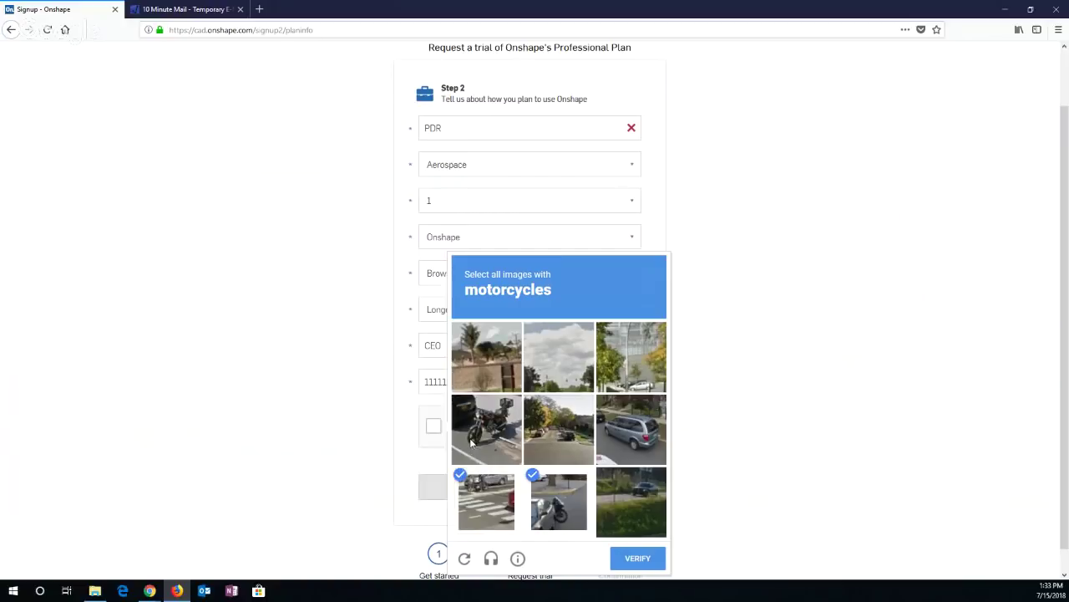
click(471, 443)
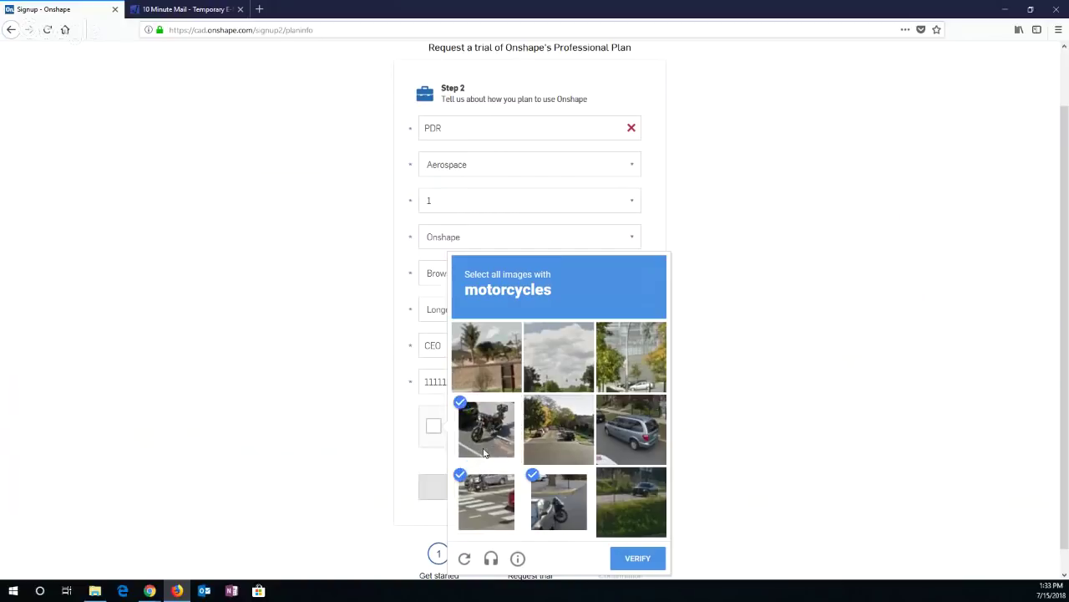
click(637, 558)
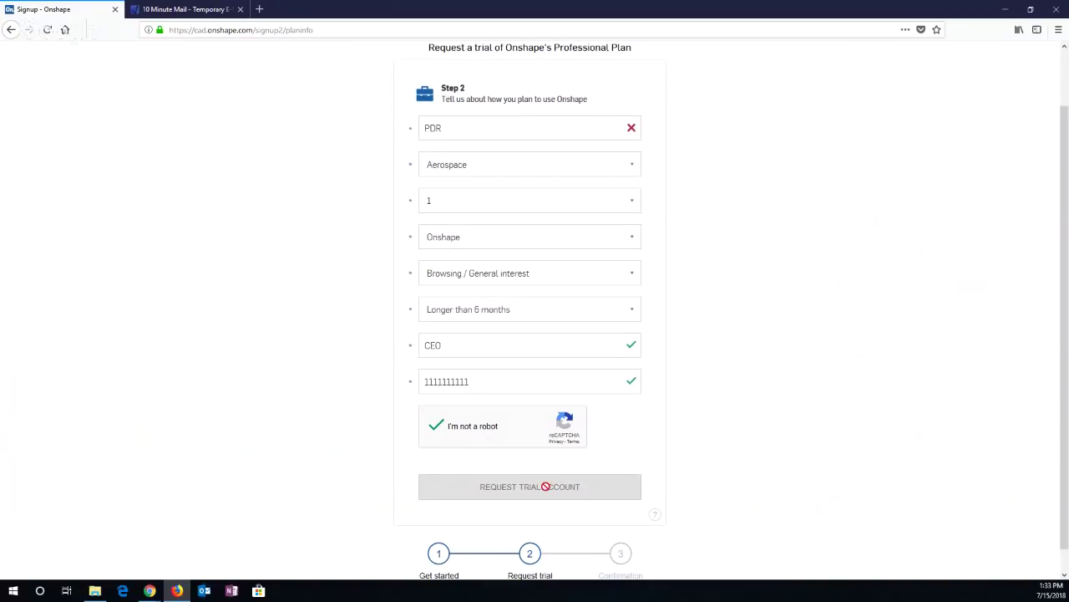
Review the whole trial request form, checking each field's validation mark and the state of its submit option.
scroll(560, 467, down, 1)
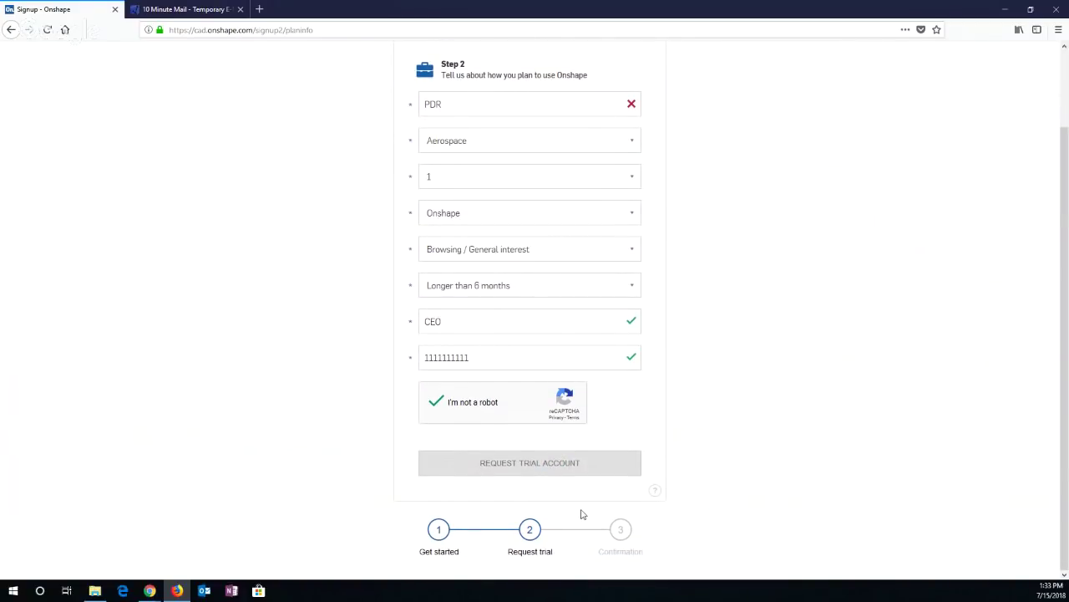
scroll(582, 513, up, 2)
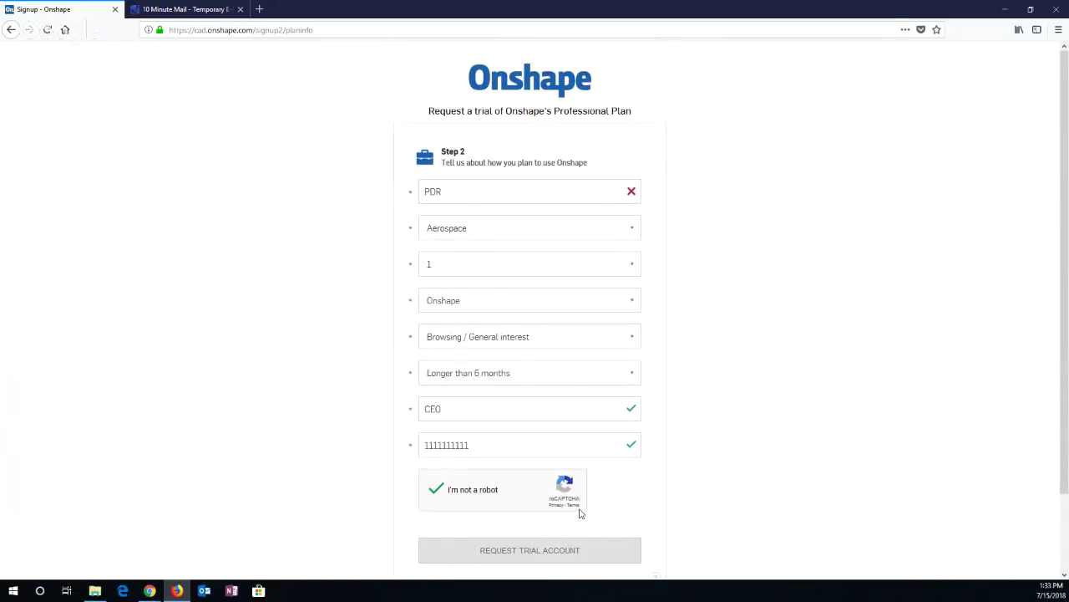
scroll(583, 514, down, 2)
scroll(583, 513, up, 2)
scroll(582, 514, down, 2)
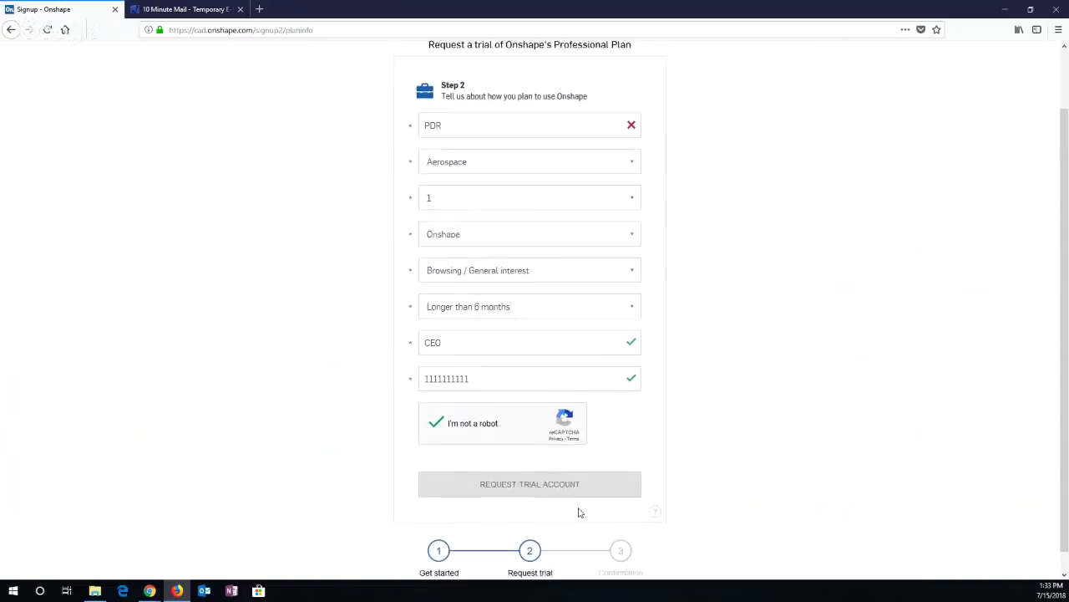
scroll(579, 511, up, 2)
scroll(577, 509, down, 2)
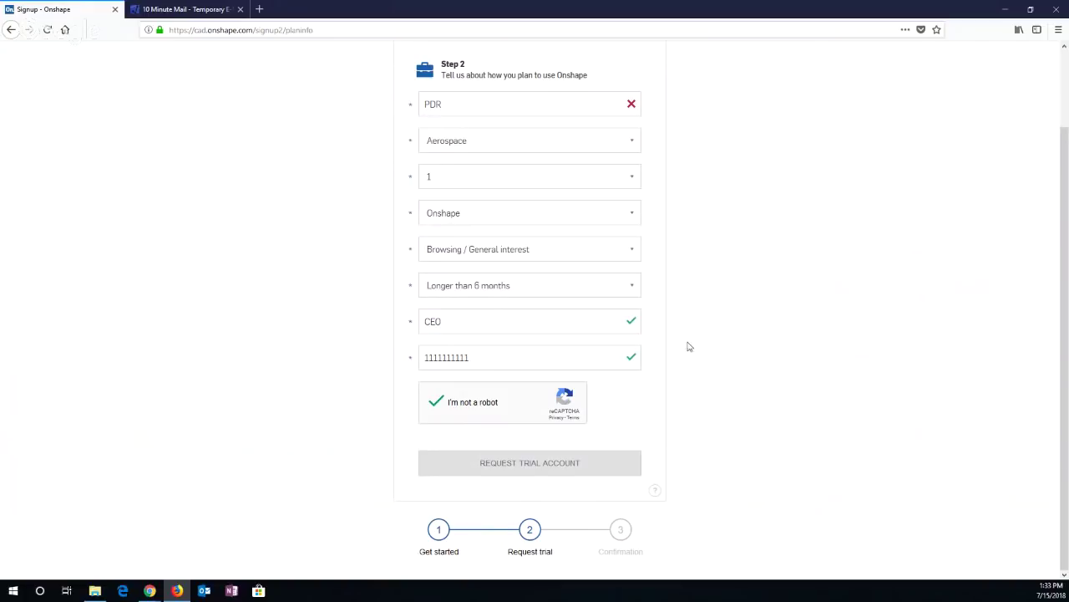
scroll(653, 460, up, 2)
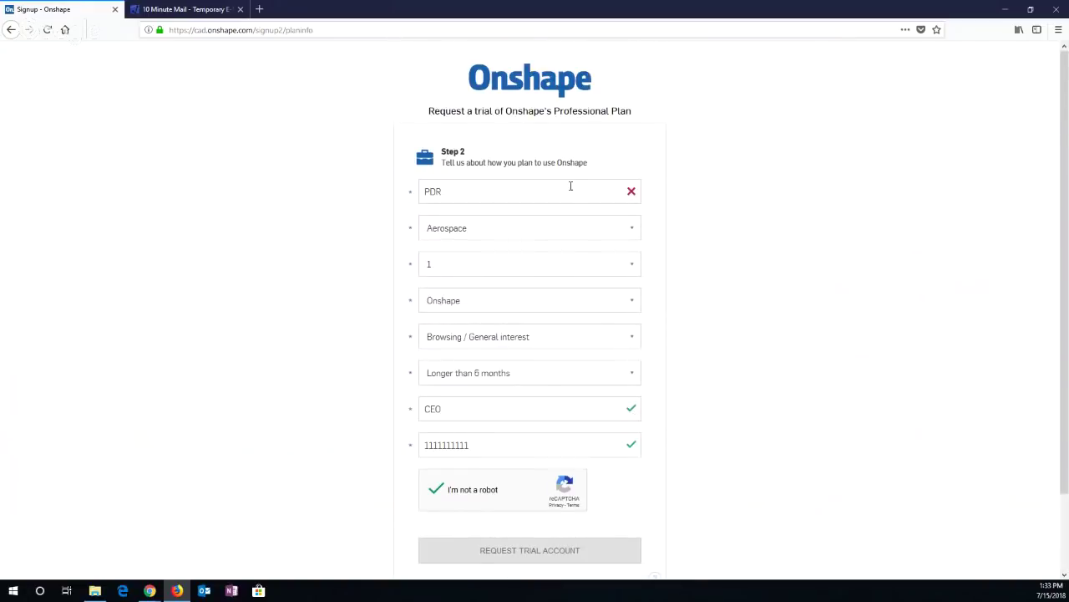
scroll(365, 418, down, 2)
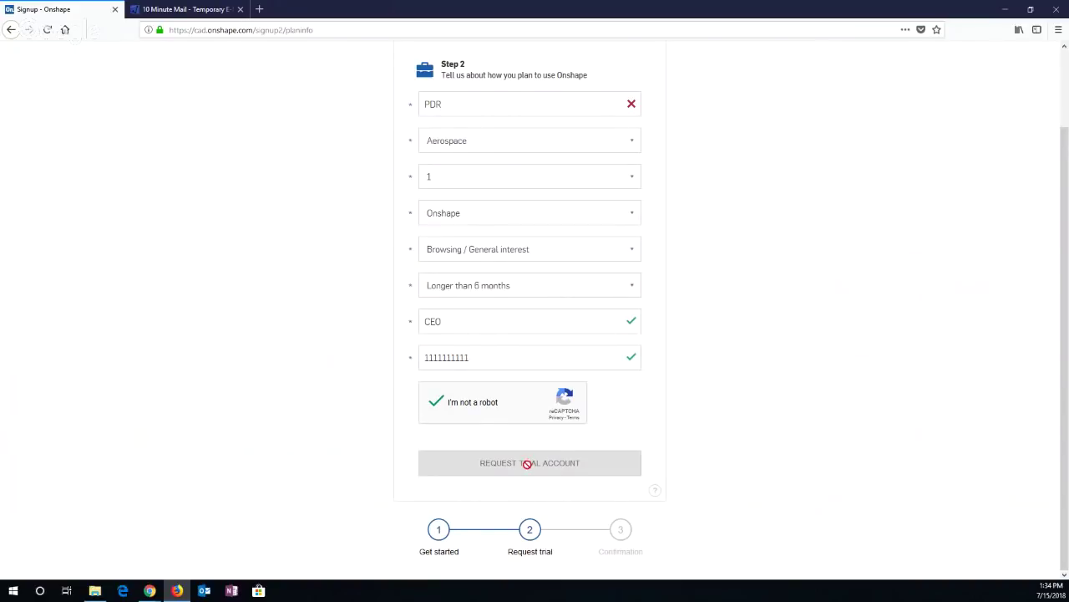
Check the refreshed 10 Minute Mail inbox for messages and return to the Onshape trial request form.
click(185, 9)
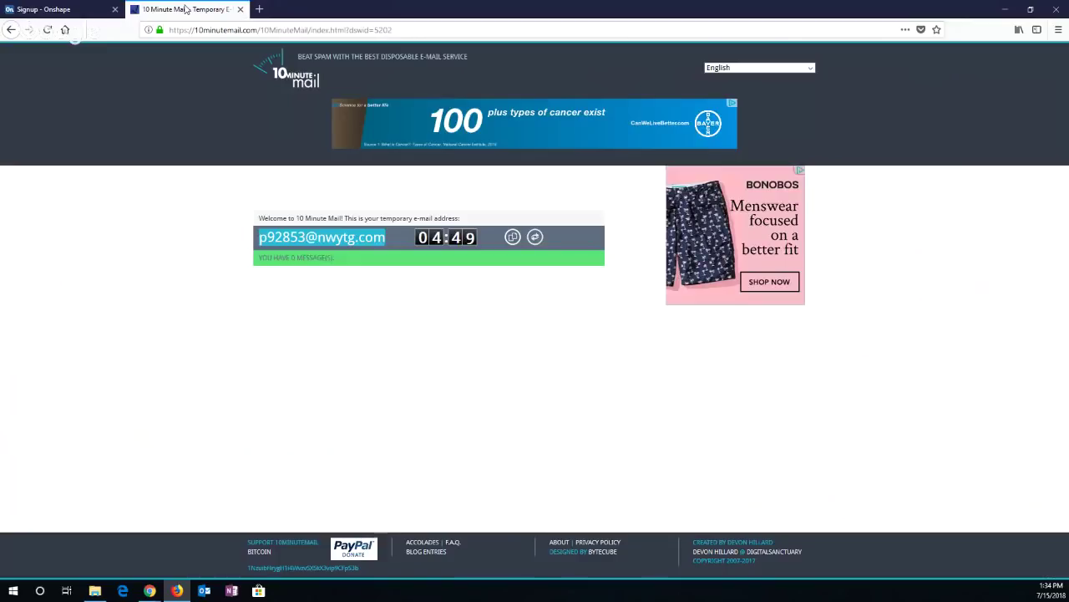
click(77, 7)
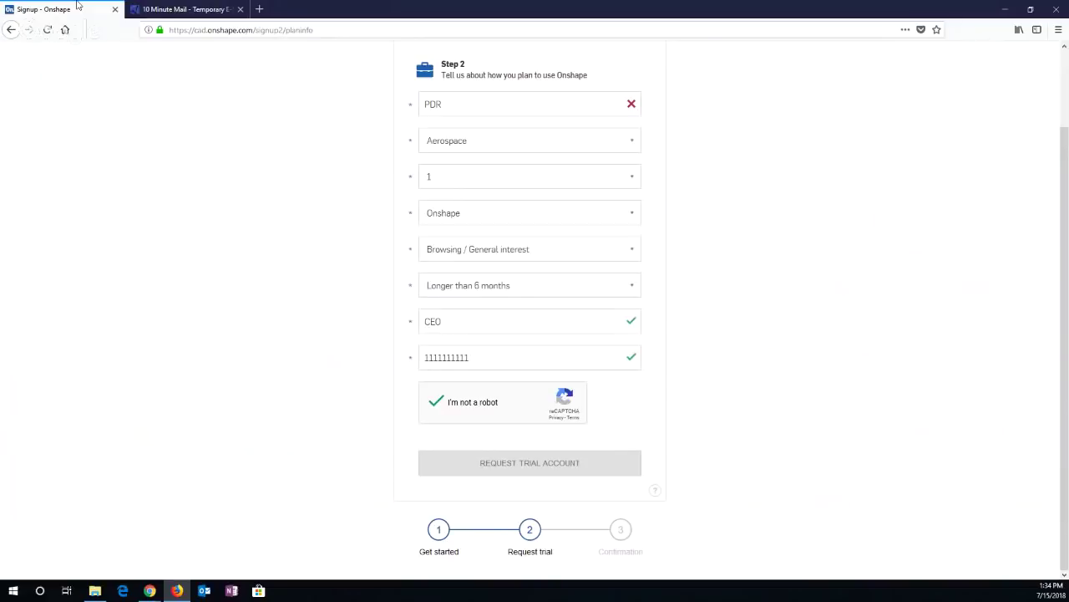
click(186, 8)
click(48, 30)
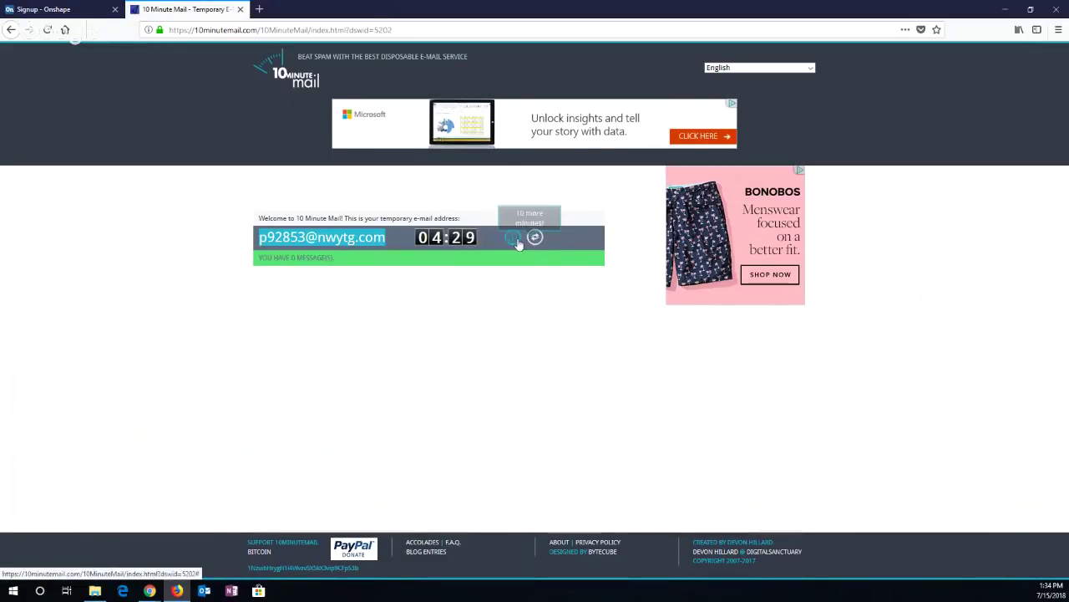
click(272, 189)
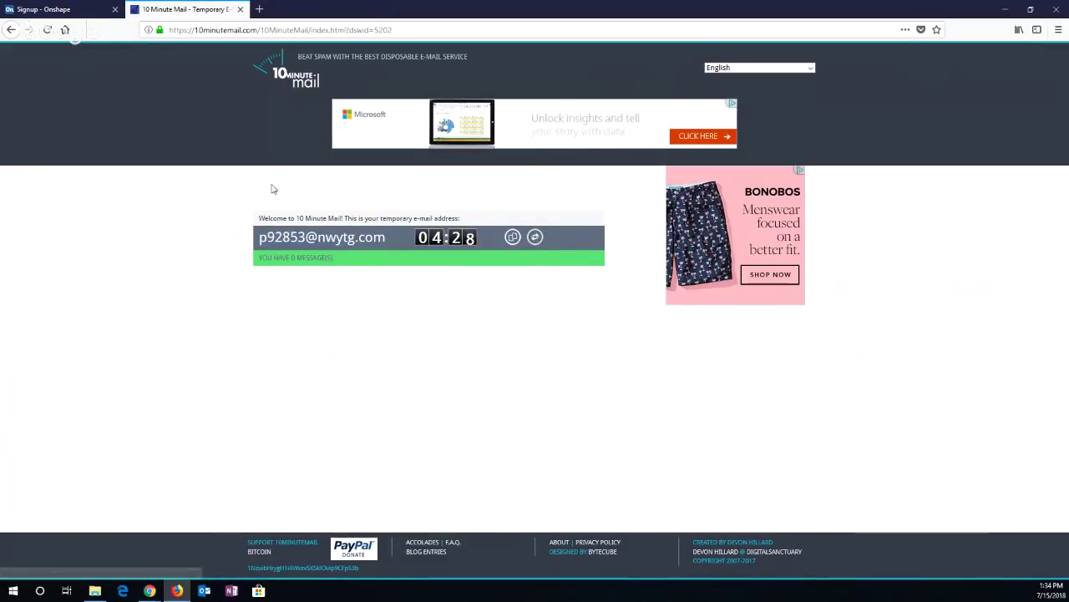
click(50, 9)
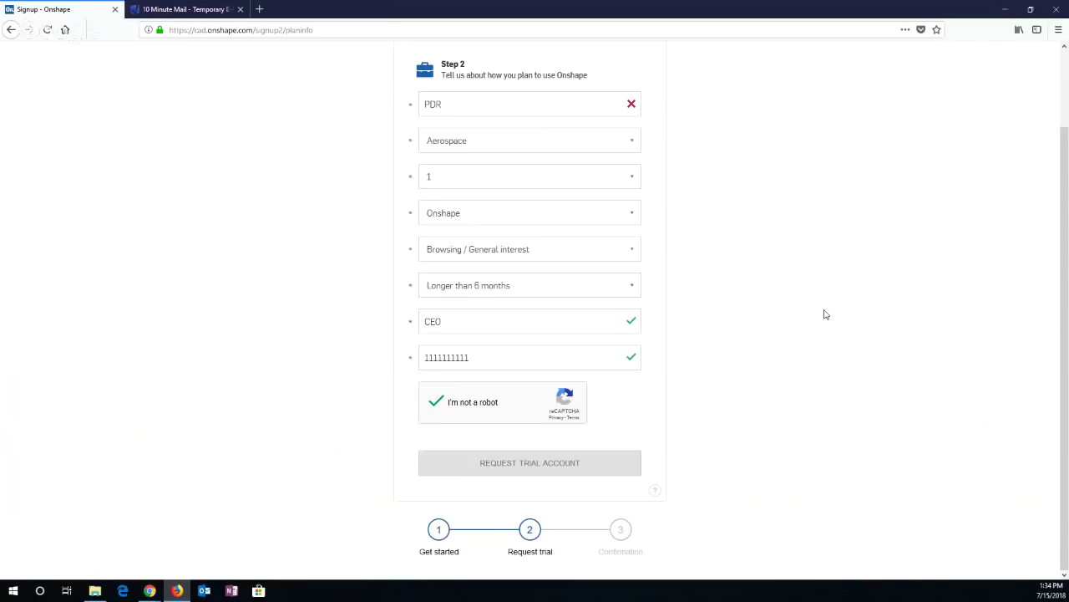
scroll(802, 350, up, 2)
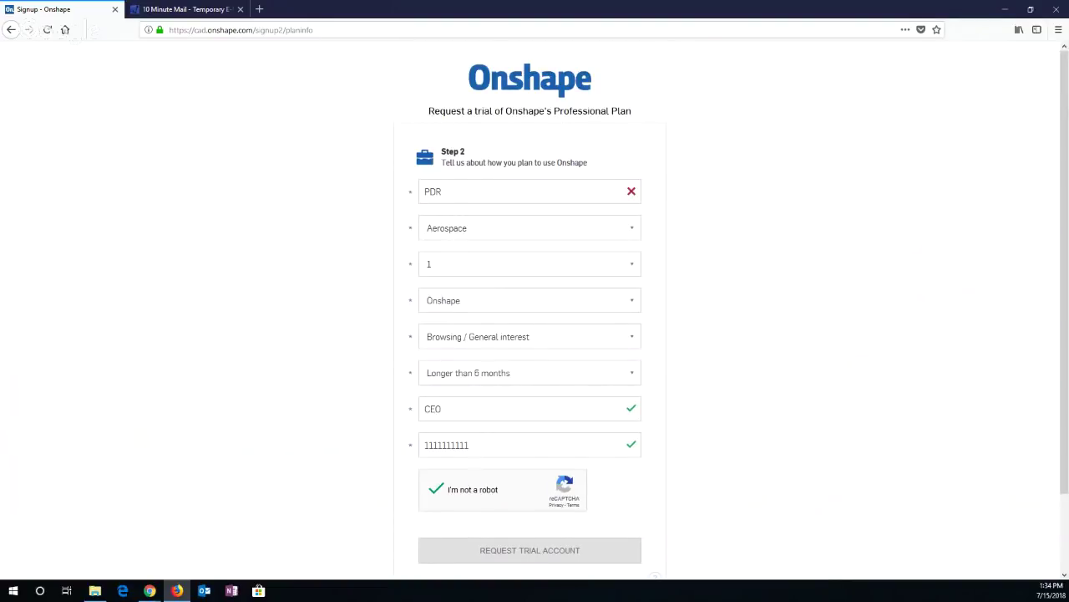